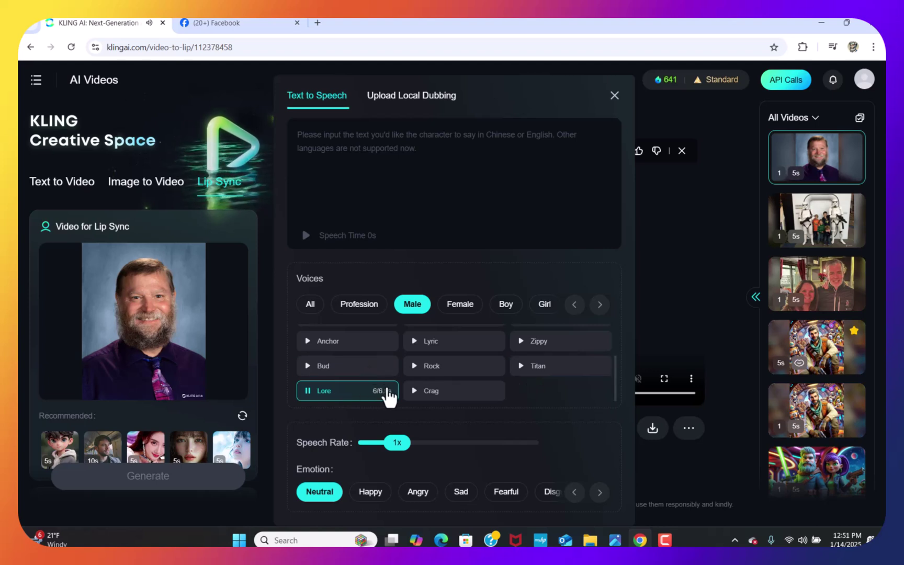
# - Choose the Happy emotion and enter 'Thank you for watching this video tutorial on how to animate photos.'
pyautogui.click(371, 501)
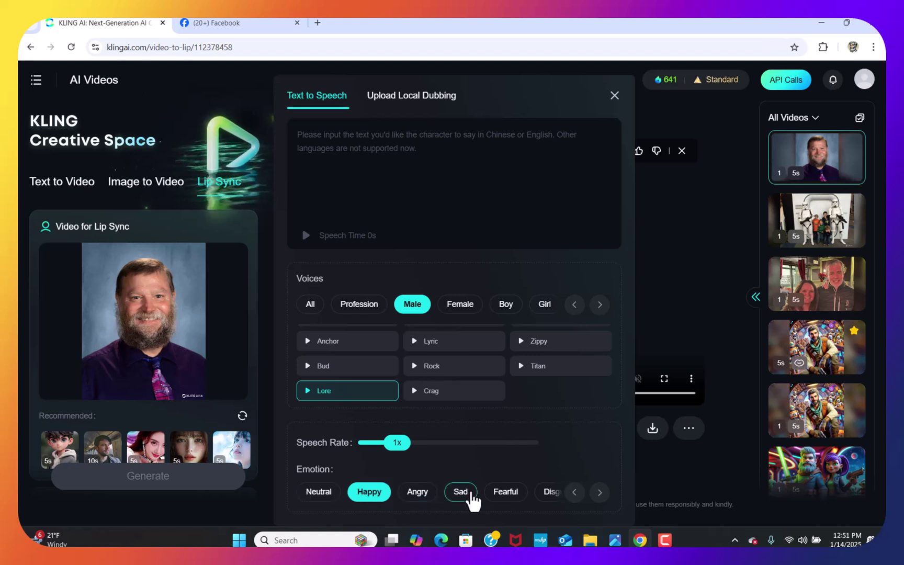
pyautogui.click(338, 138)
pyautogui.write('Thabn')
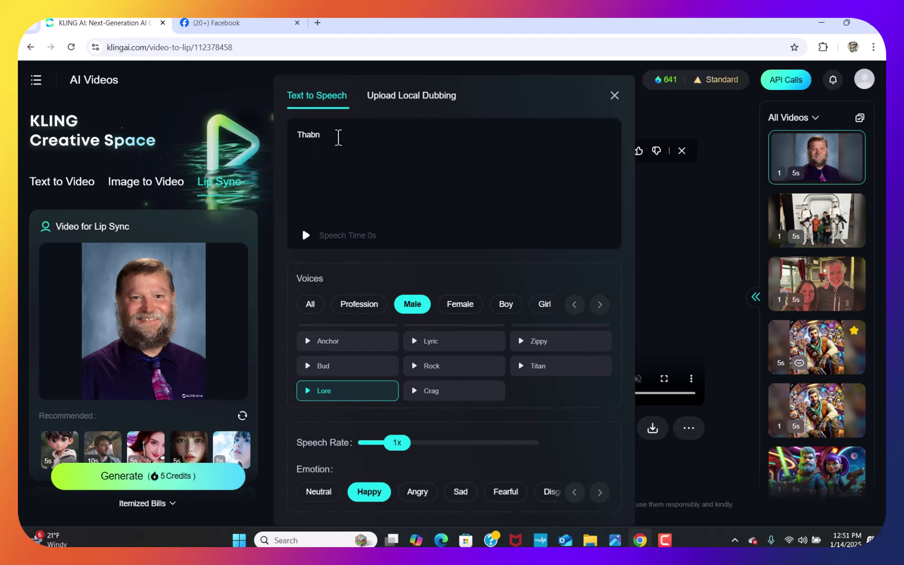
pyautogui.press('BackSpace')
pyautogui.press('BackSpace')
pyautogui.write('nk')
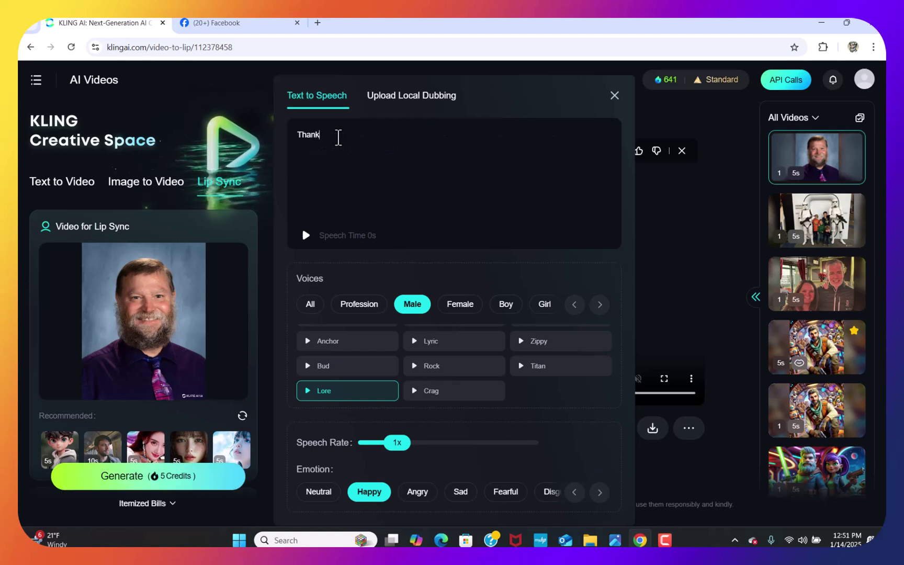
pyautogui.write(' you fo')
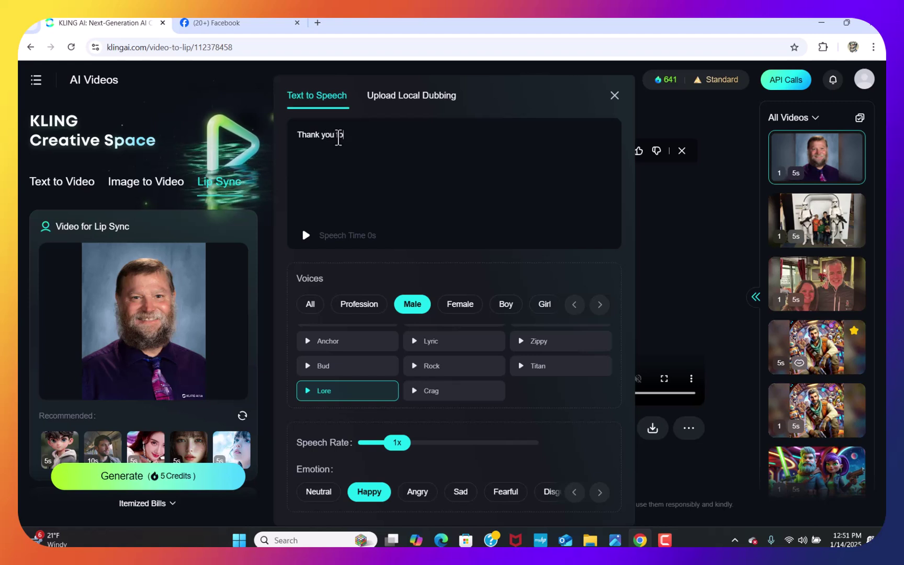
pyautogui.write('r watch')
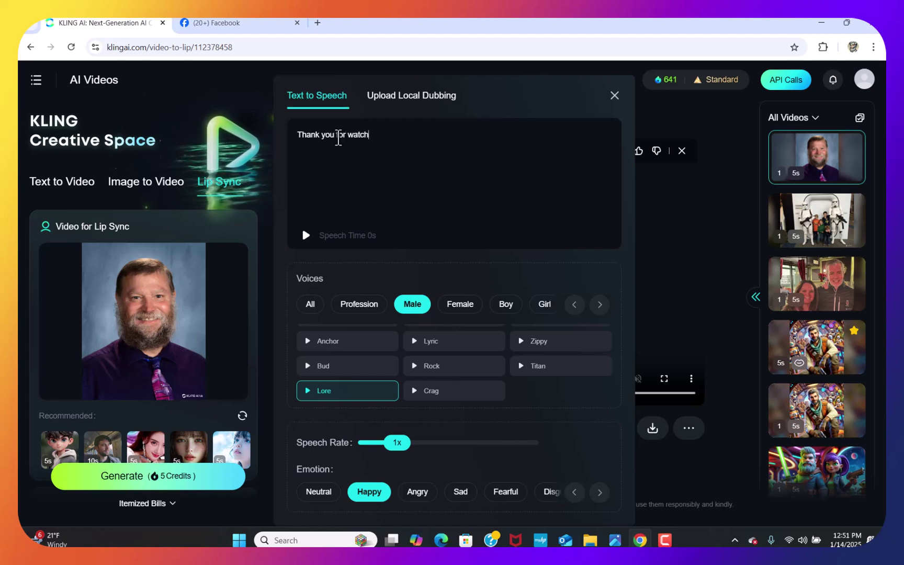
pyautogui.write('ing this ')
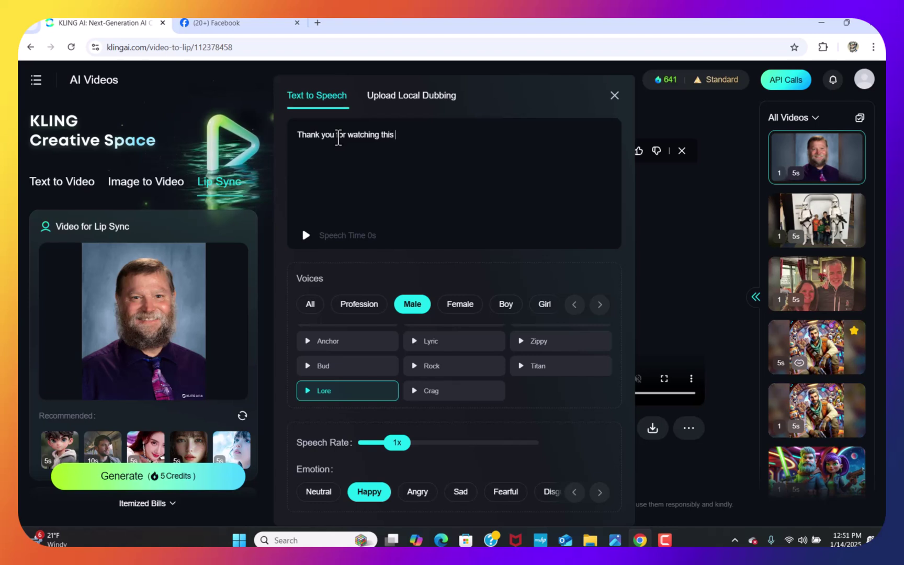
pyautogui.write('video')
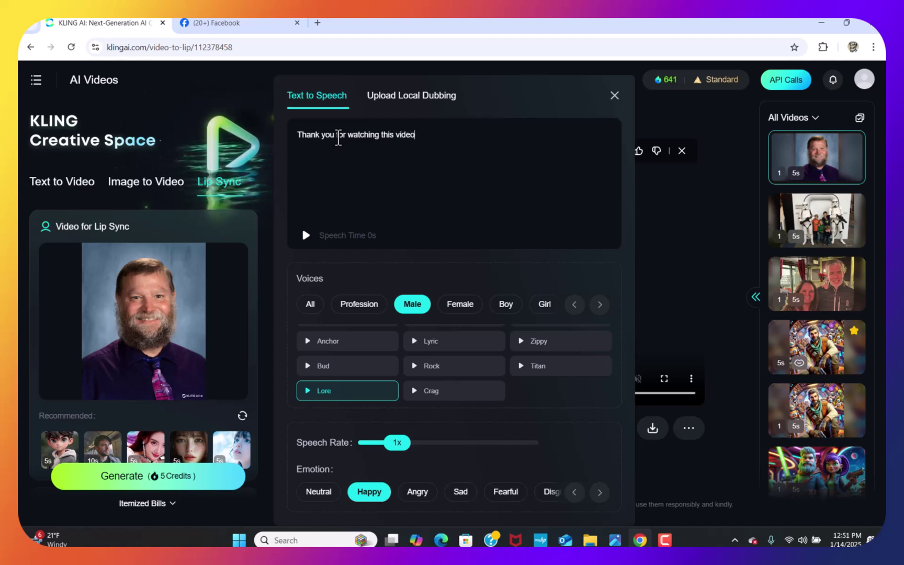
pyautogui.write(' tutorial on how to anima')
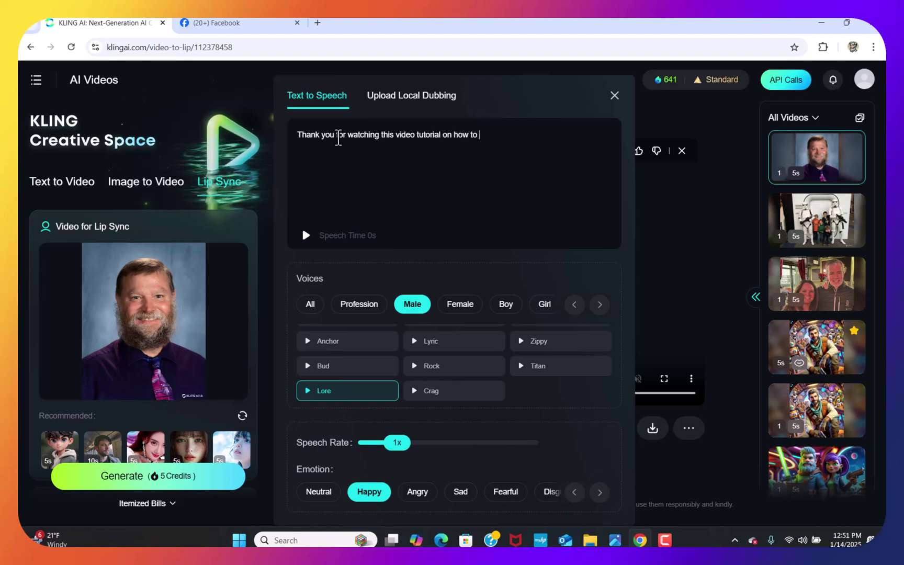
pyautogui.write('t')
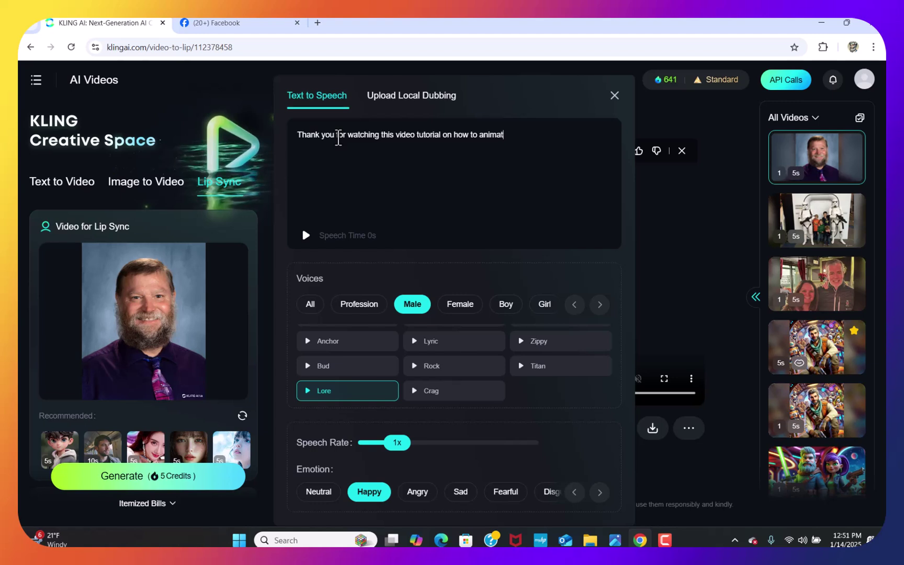
pyautogui.write('e photos.')
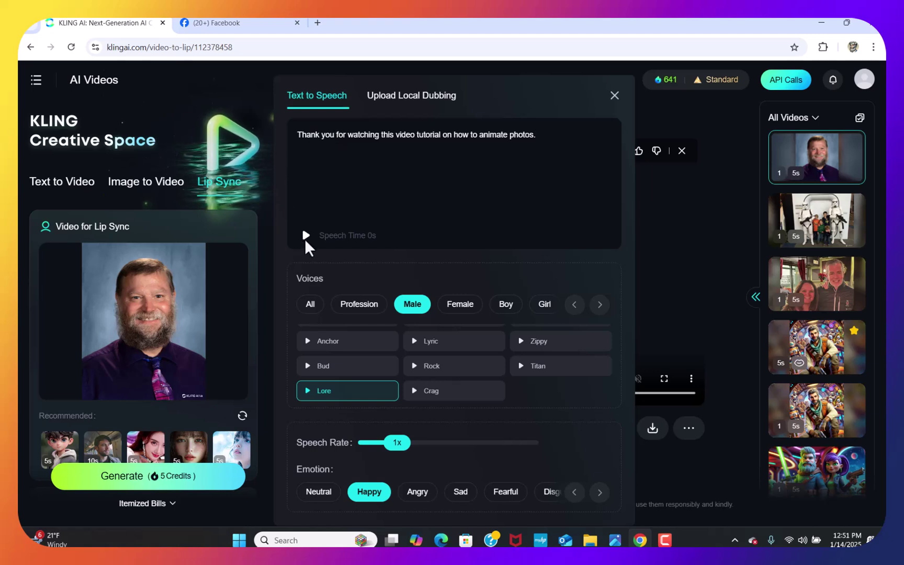
# - Preview the spoken line, then switch to the male Sage voice for a 4.2s speech time
pyautogui.click(303, 232)
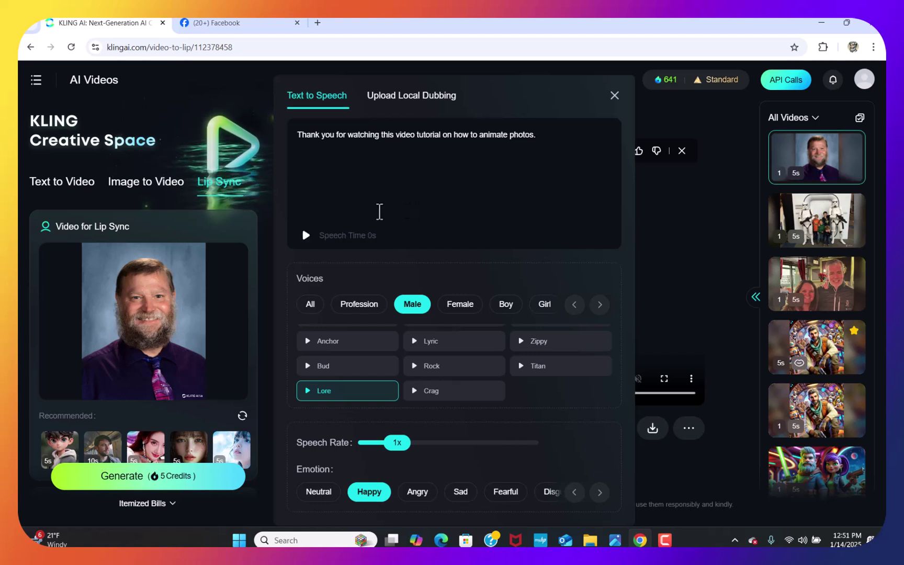
pyautogui.click(306, 235)
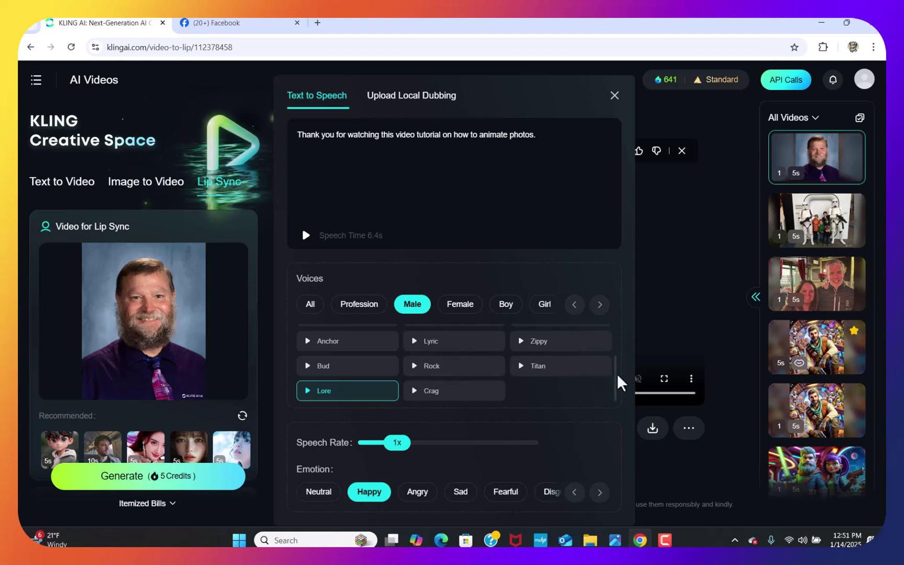
pyautogui.moveTo(615, 377); pyautogui.dragTo(617, 358)
pyautogui.click(385, 364)
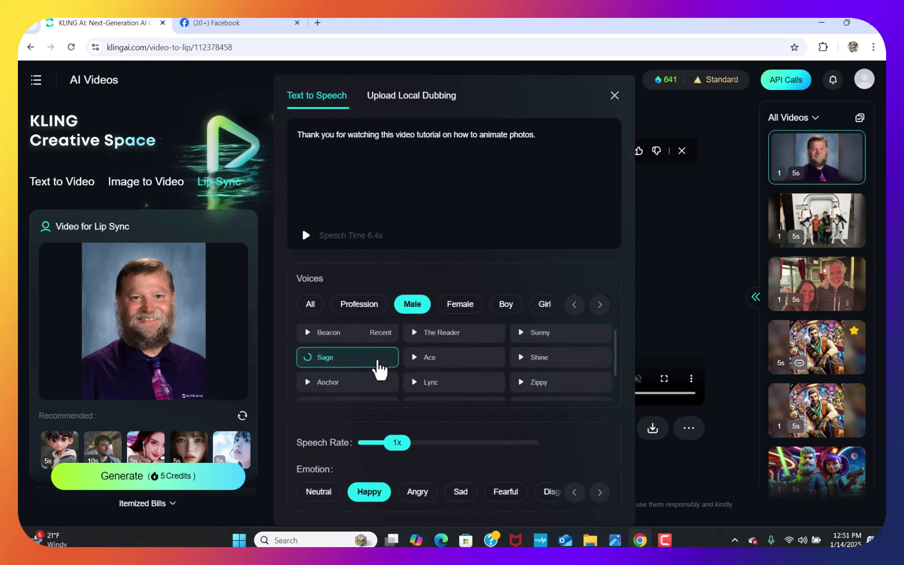
pyautogui.click(306, 235)
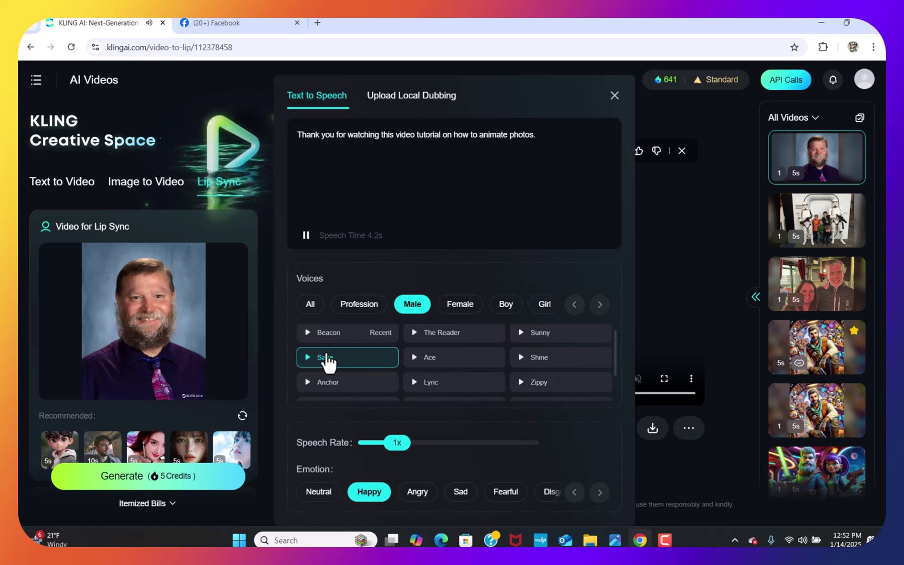
# - Generate the lip-synced portrait video for 5 credits, then move to the Facebook profile tab
pyautogui.click(212, 479)
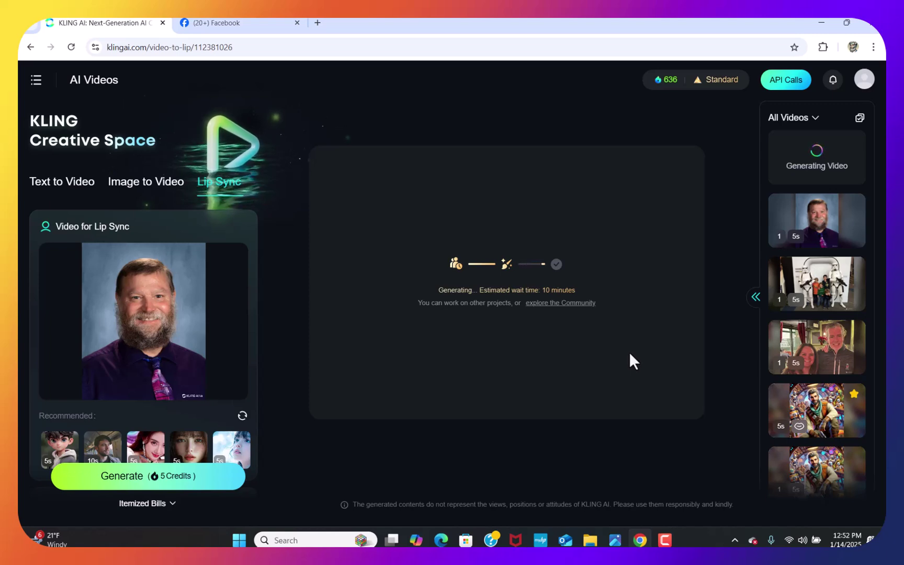
pyautogui.click(256, 23)
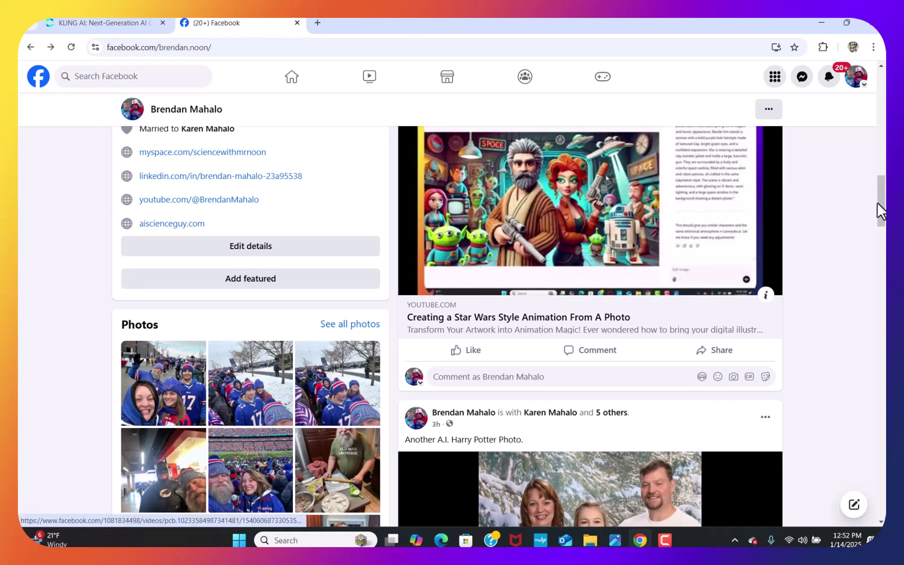
# - Watch the Star Wars-style animation and the next video in the post viewer, then close it
pyautogui.moveTo(881, 212); pyautogui.dragTo(881, 152)
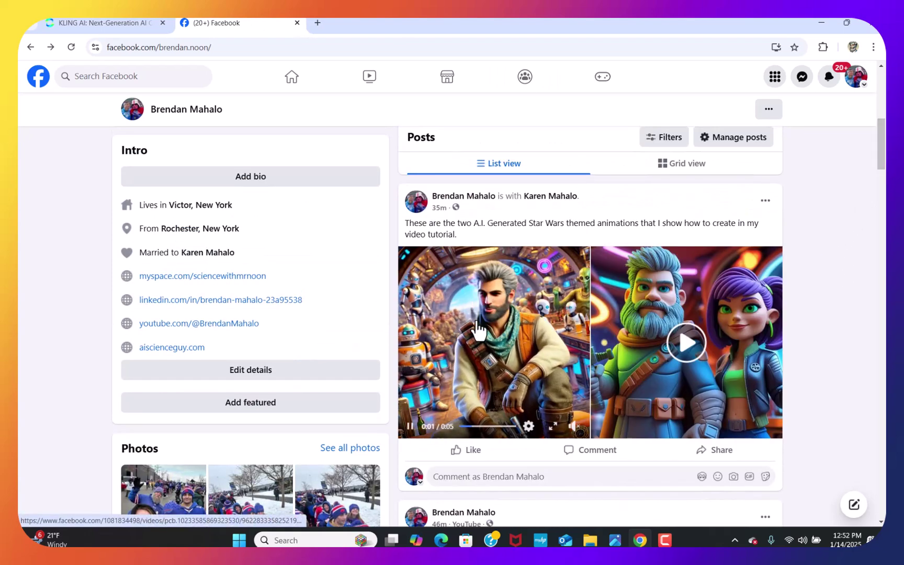
pyautogui.click(478, 329)
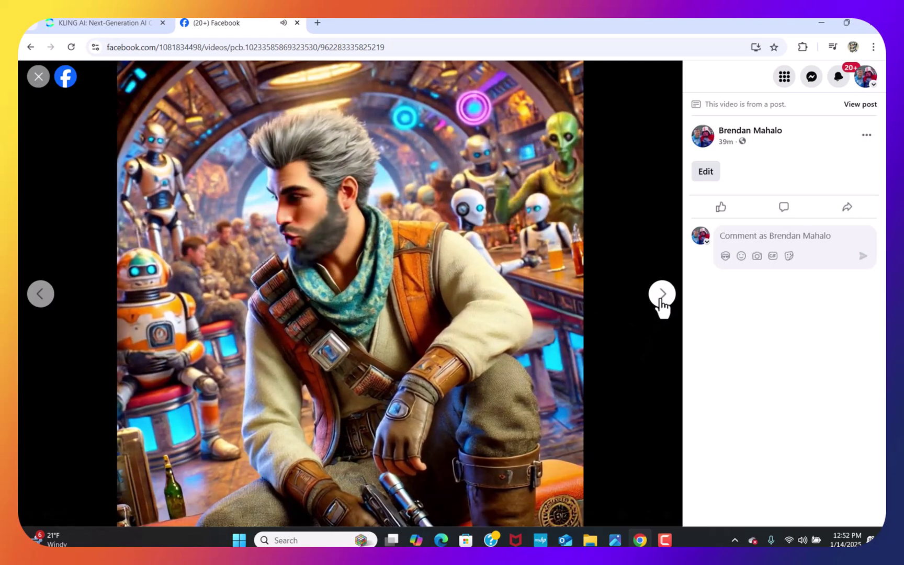
pyautogui.click(661, 299)
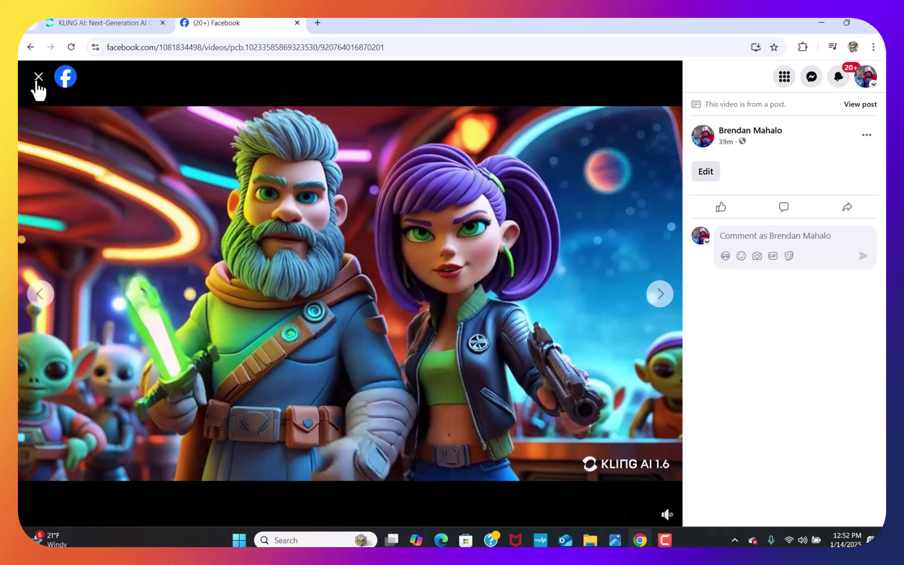
pyautogui.click(38, 78)
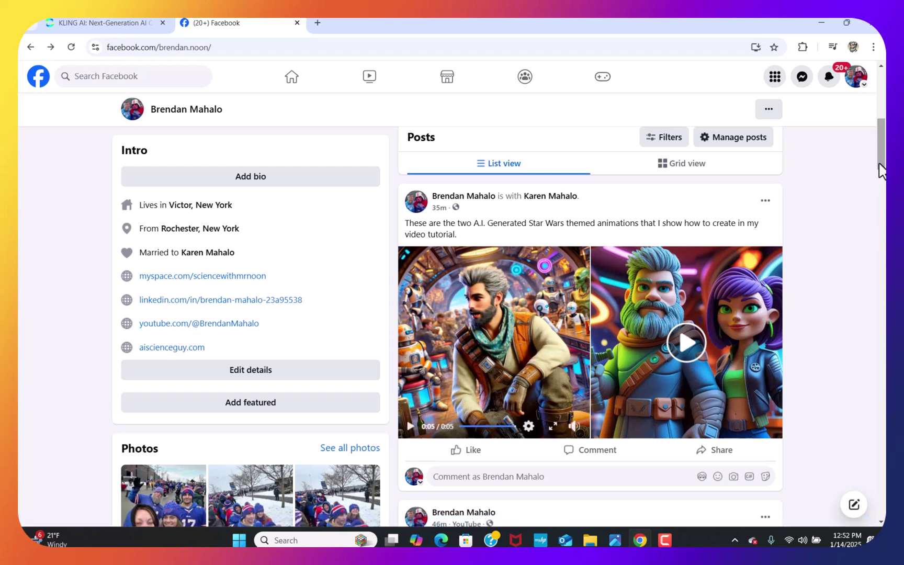
# - Scroll the profile feed down to the Kling A.I. claymation pups post video
pyautogui.moveTo(881, 170); pyautogui.dragTo(885, 496)
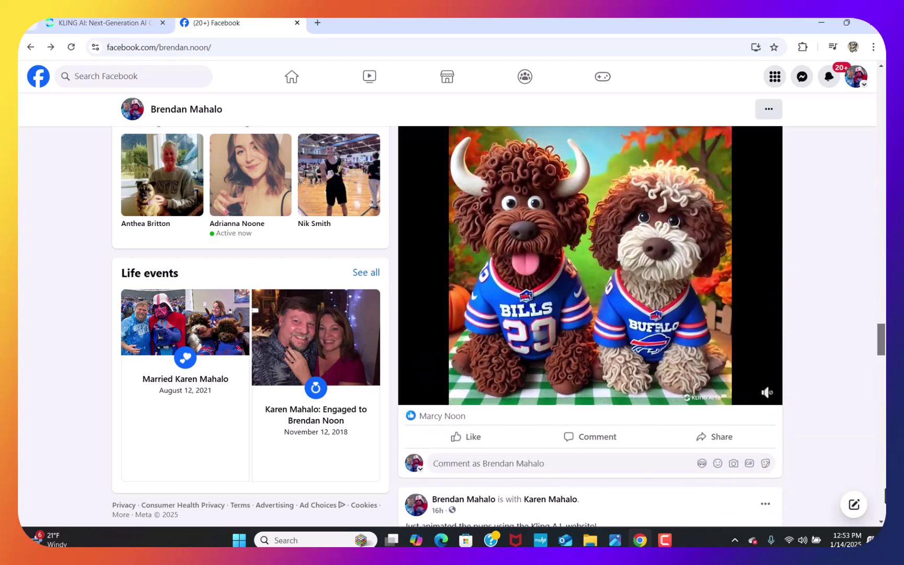
pyautogui.scroll(2, 885, 494)
pyautogui.scroll(-1, 885, 495)
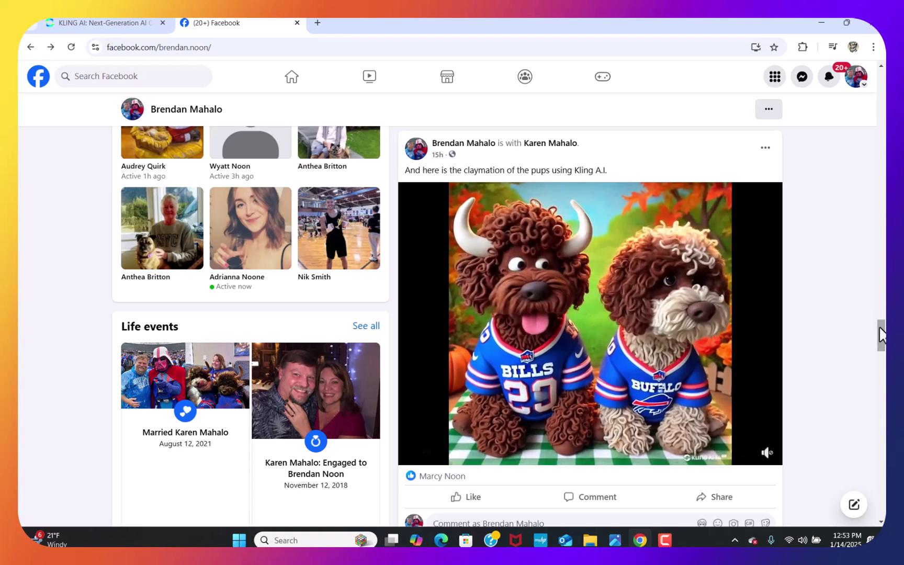
pyautogui.moveTo(882, 335); pyautogui.dragTo(883, 362)
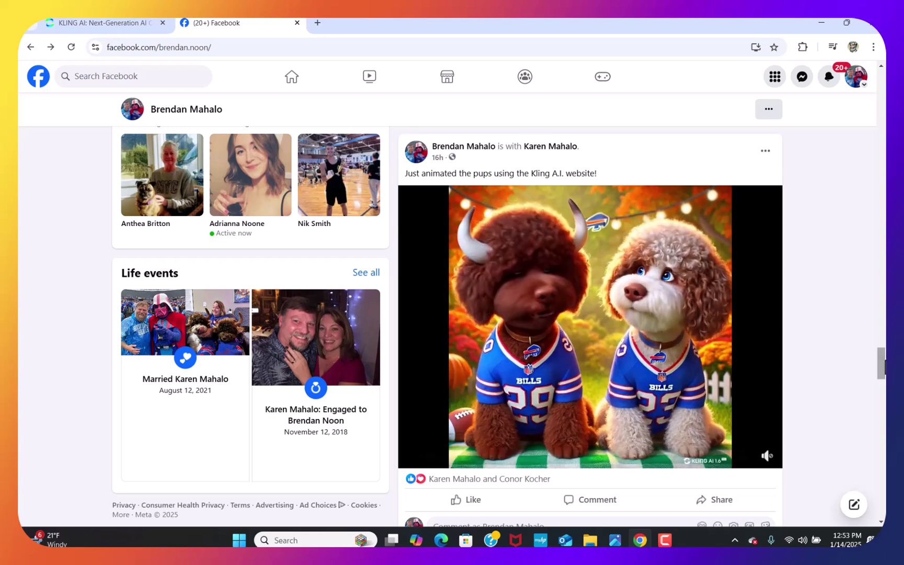
pyautogui.moveTo(884, 362); pyautogui.dragTo(884, 334)
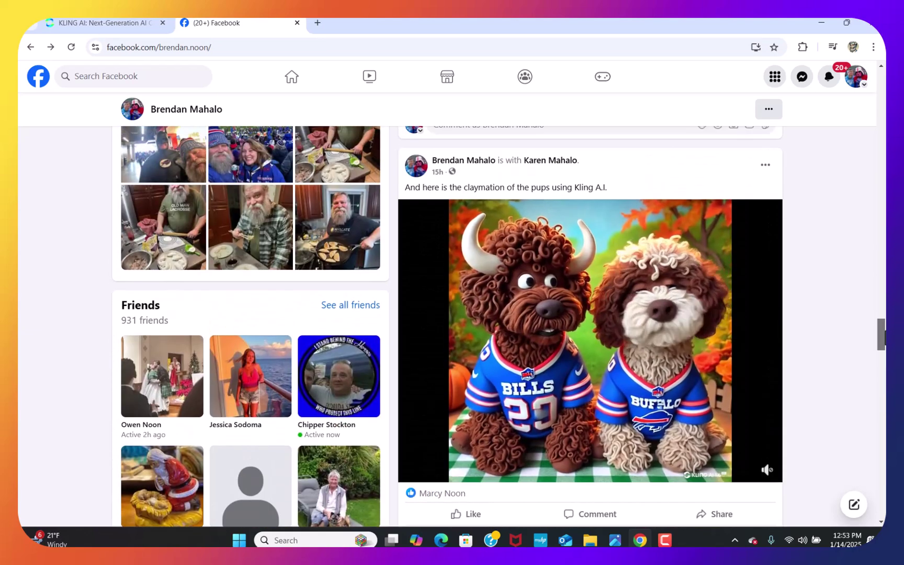
pyautogui.scroll(-1, 810, 362)
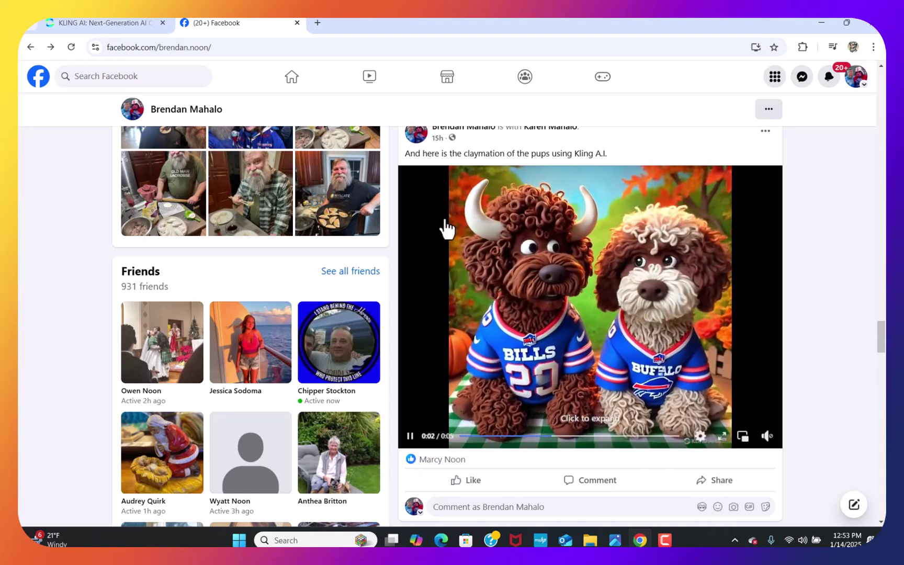
# - Load chatgpt.com in a new Chrome tab
pyautogui.click(316, 23)
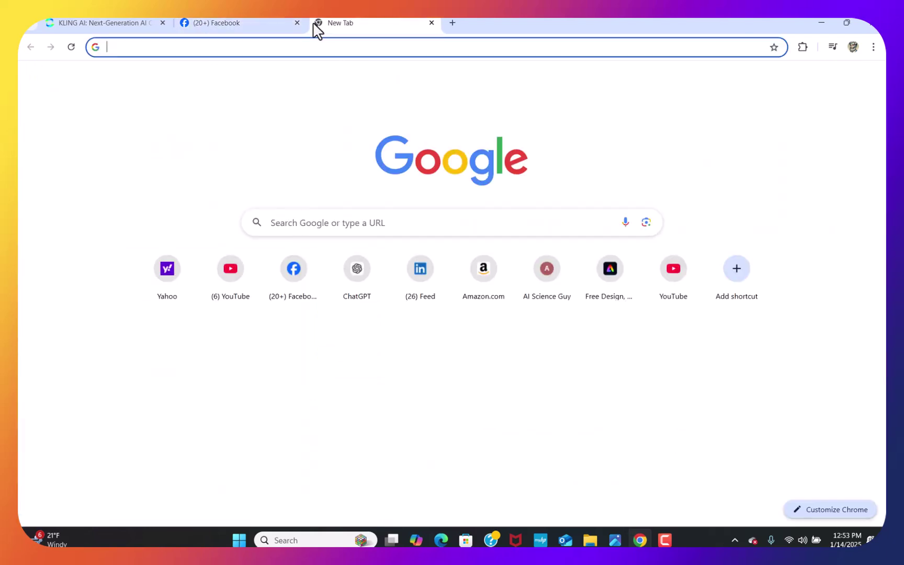
pyautogui.write('chatgpt')
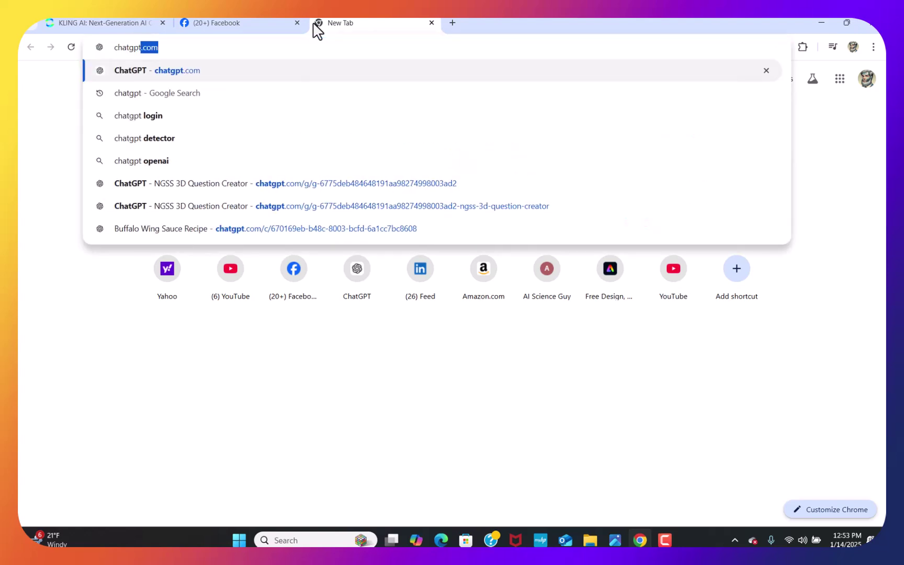
pyautogui.press('Return')
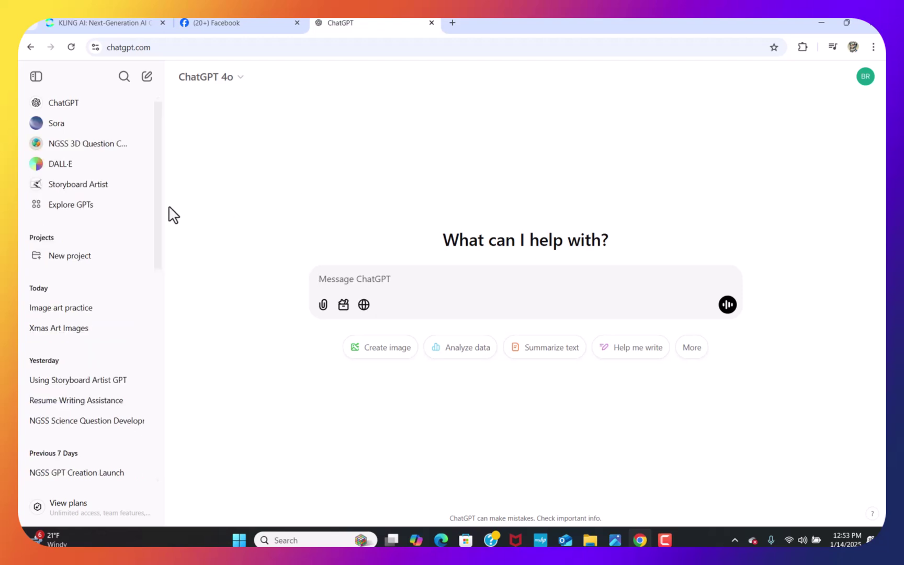
# - Open the 'Image art practice' chat and scroll up to the photo of two dogs in Buffalo jerseys
pyautogui.click(72, 317)
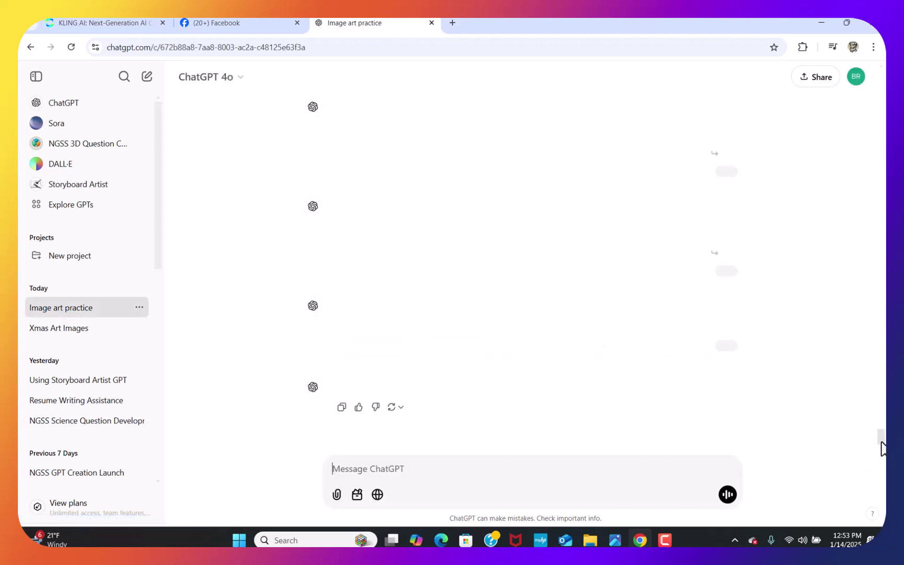
pyautogui.scroll(1, 878, 421)
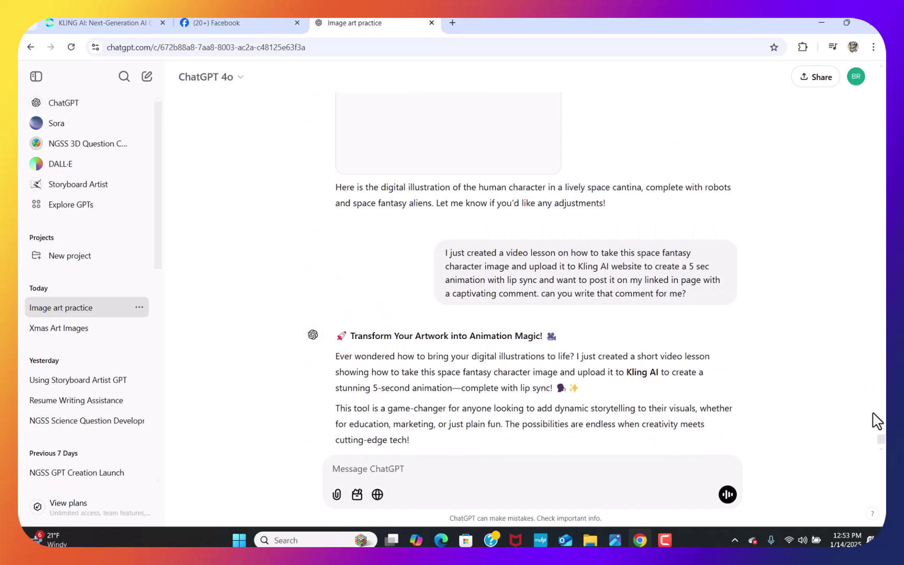
pyautogui.moveTo(881, 438); pyautogui.dragTo(885, 186)
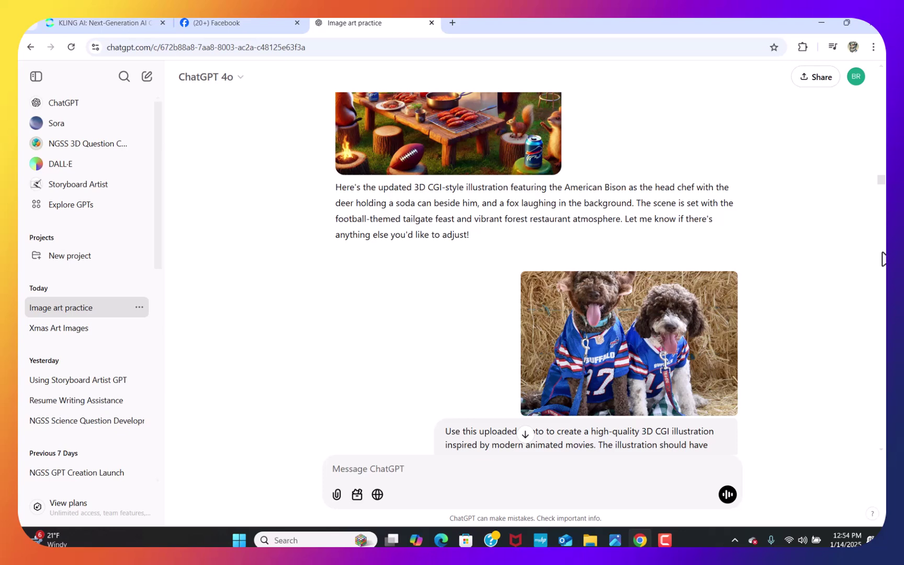
# - Enlarge the dogs photo, read through its 3D CGI prompts, then return to the KLING AI tab
pyautogui.click(573, 329)
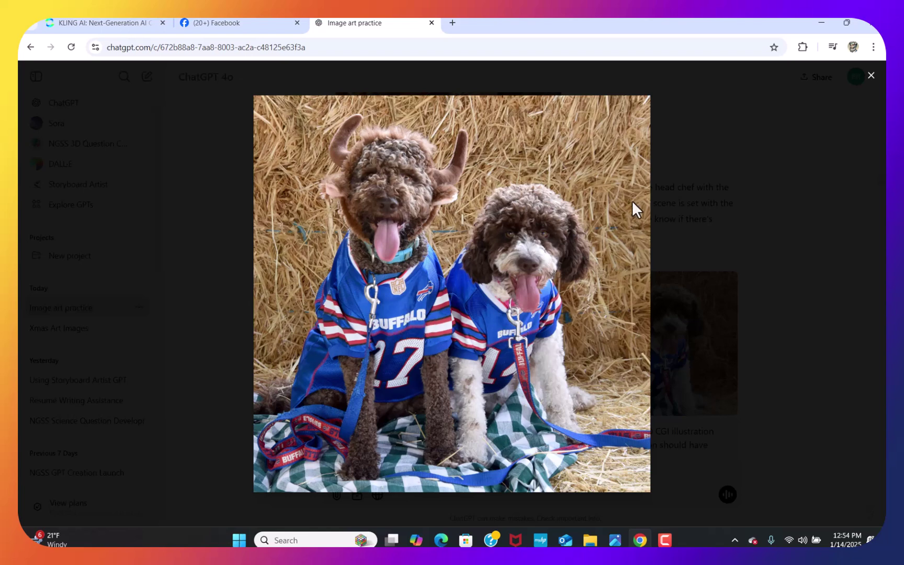
pyautogui.click(871, 76)
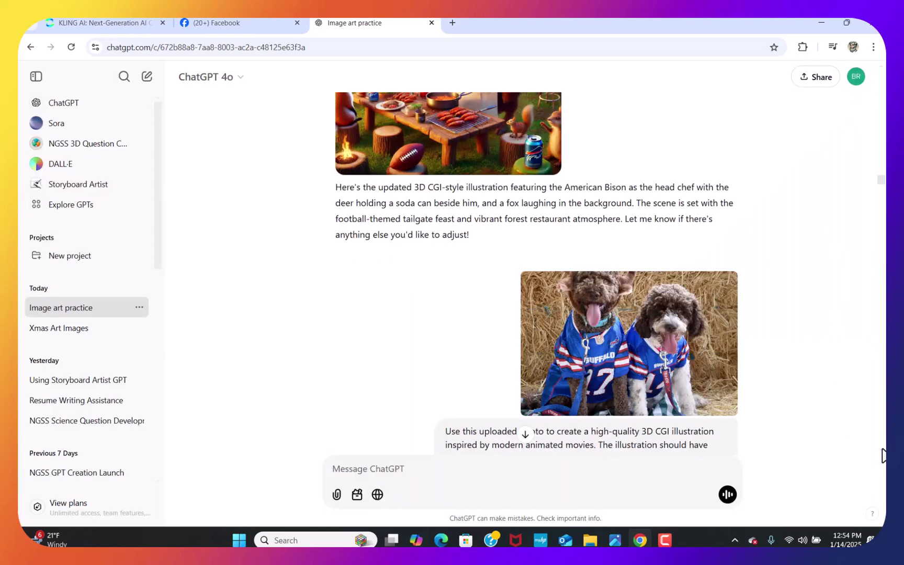
pyautogui.scroll(-5, 883, 455)
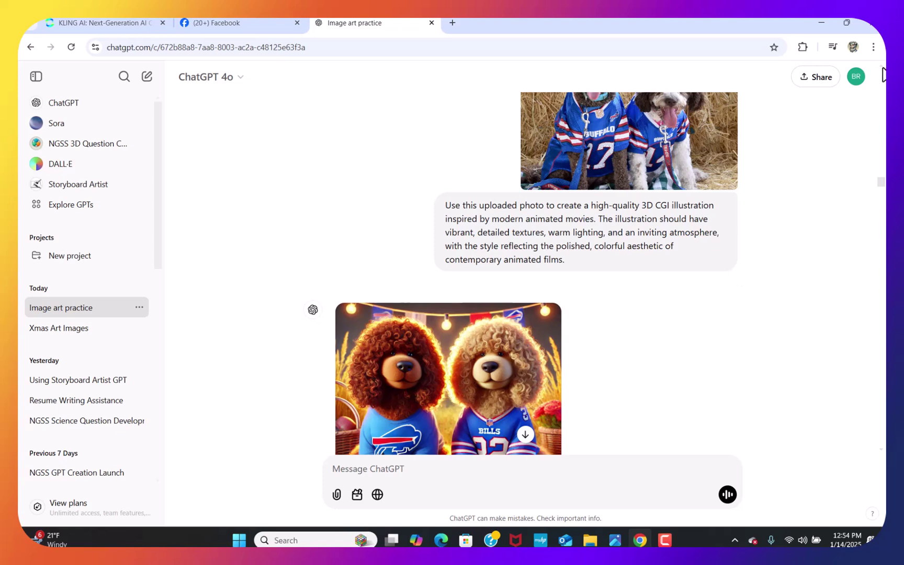
pyautogui.scroll(2, 883, 73)
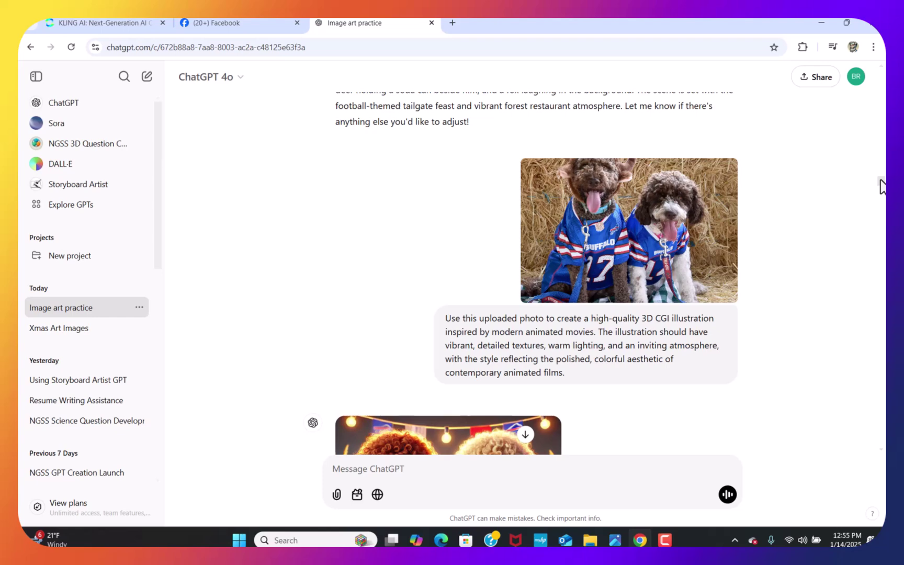
pyautogui.moveTo(881, 186); pyautogui.dragTo(883, 203)
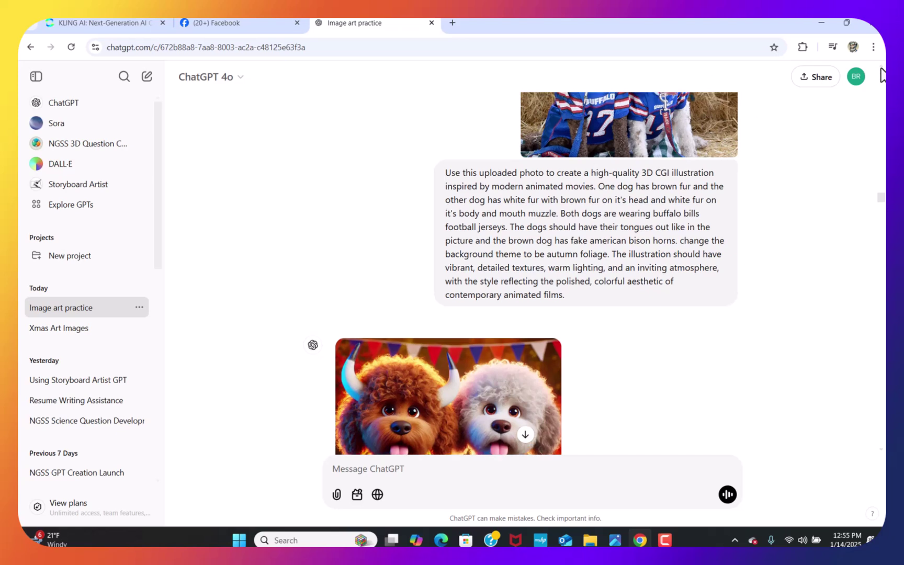
pyautogui.scroll(2, 365, 139)
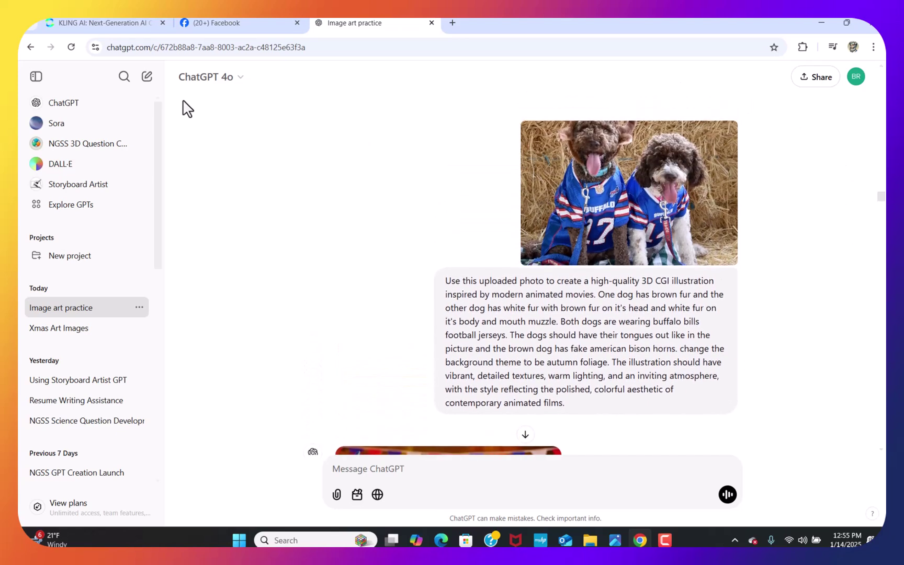
pyautogui.click(105, 22)
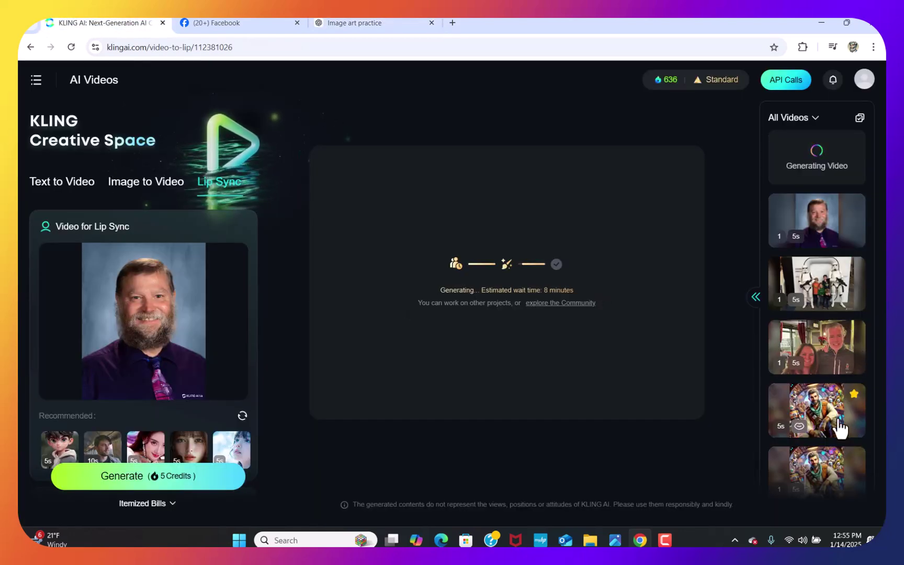
# - Expand the All Videos panel into a full grid and open the Bills dog video
pyautogui.click(755, 298)
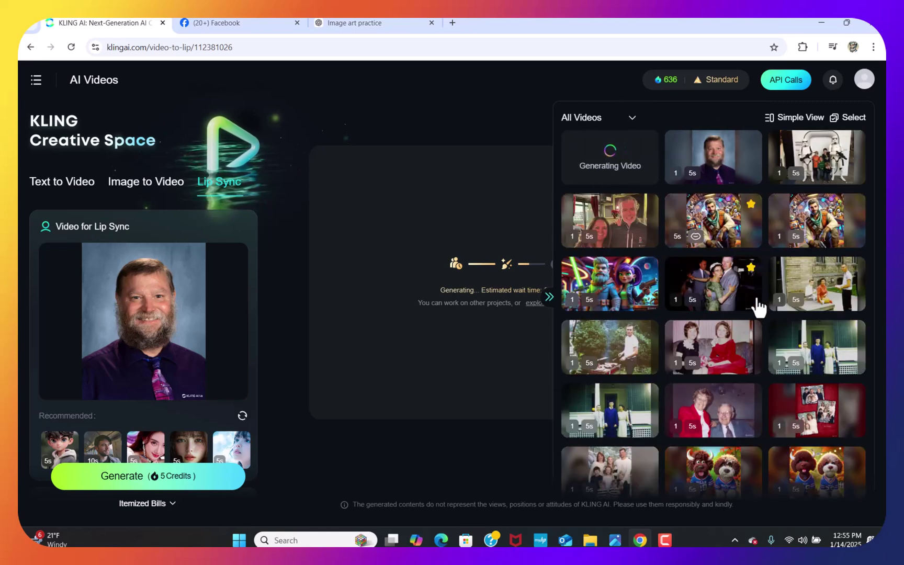
pyautogui.click(832, 483)
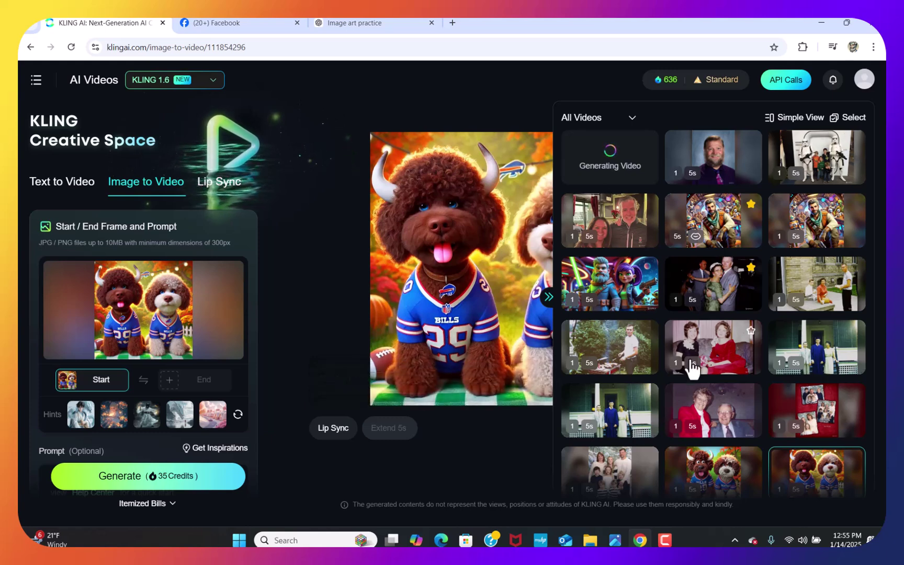
# - Preview the Bills, graduation and family collage videos, scrubbing the collage, ending on the graduation video
pyautogui.click(711, 474)
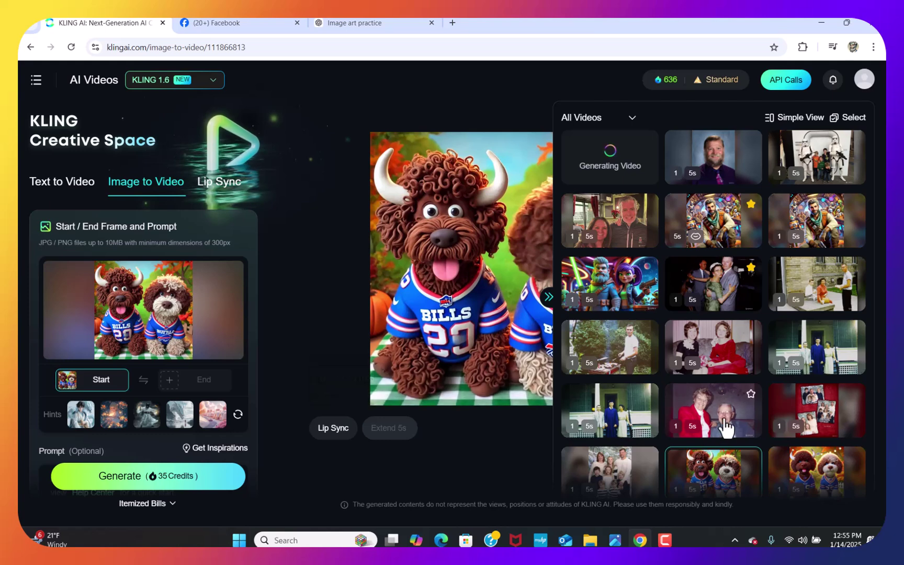
pyautogui.click(635, 424)
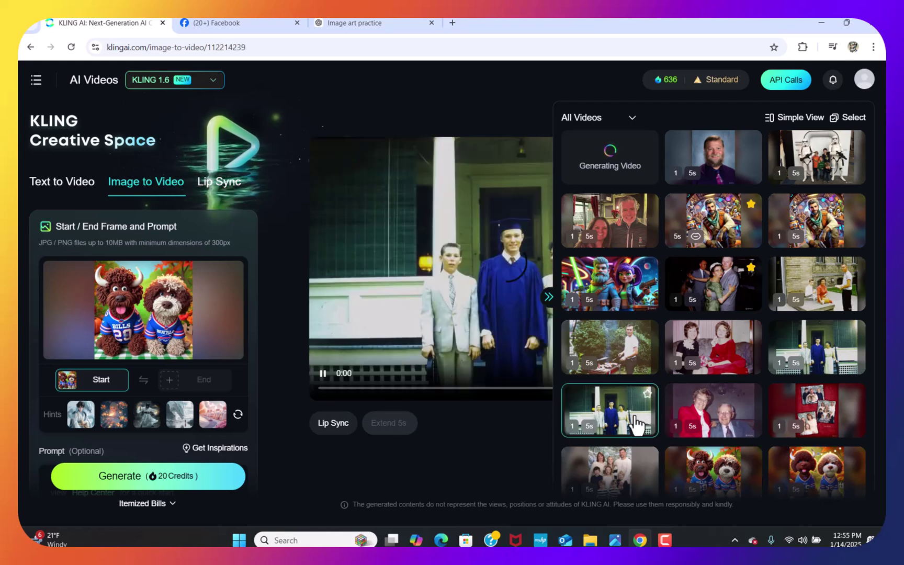
pyautogui.click(819, 421)
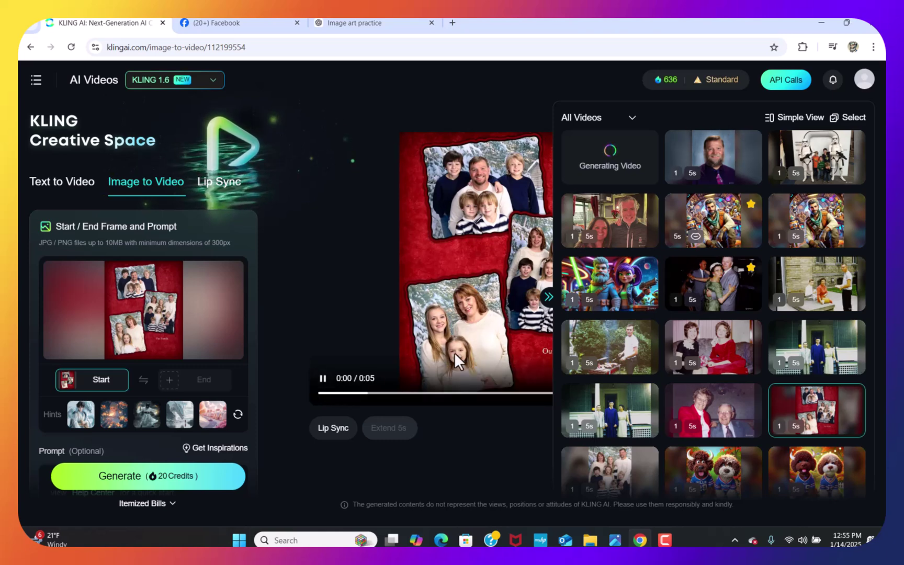
pyautogui.click(323, 379)
pyautogui.moveTo(373, 396); pyautogui.dragTo(425, 392)
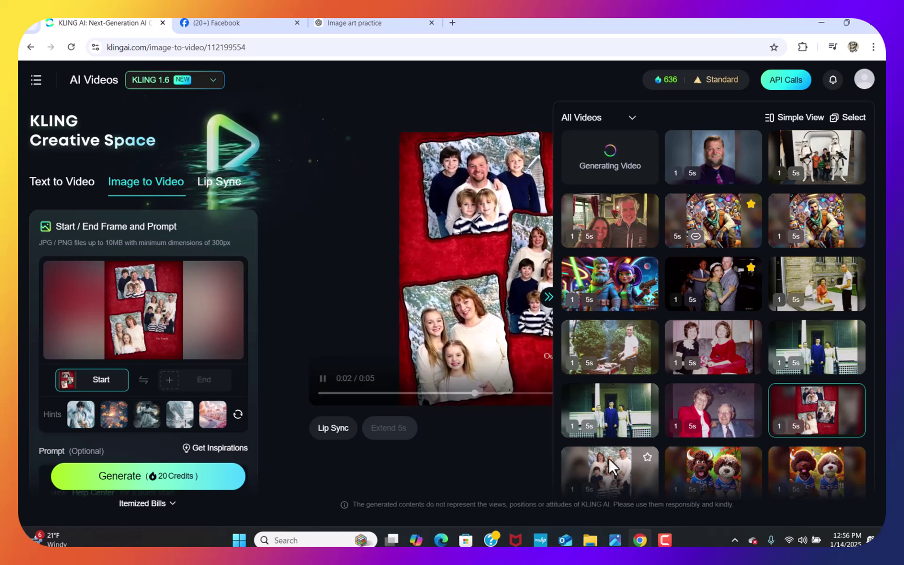
pyautogui.click(618, 410)
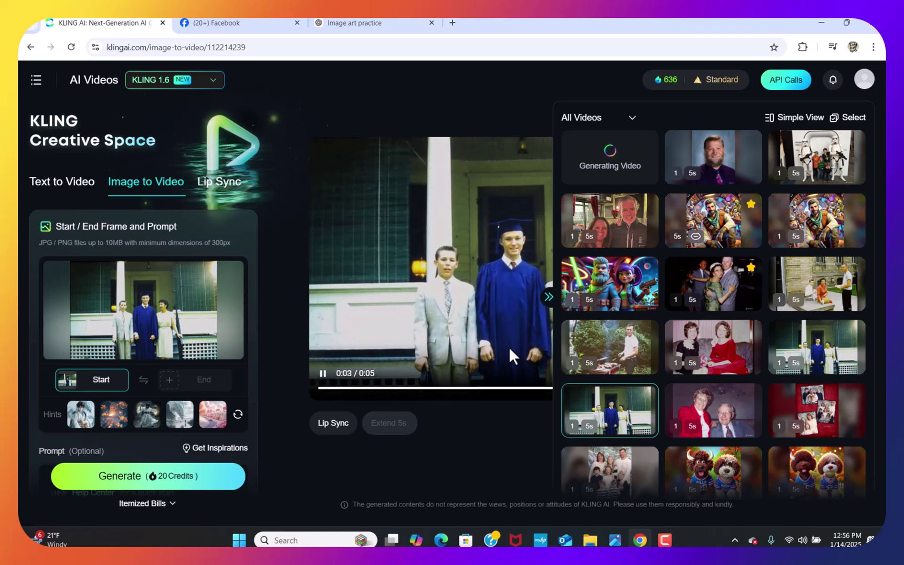
# - Browse several library videos and the itemized credit breakdown, then play the finished bearded-man lip-sync video
pyautogui.click(617, 212)
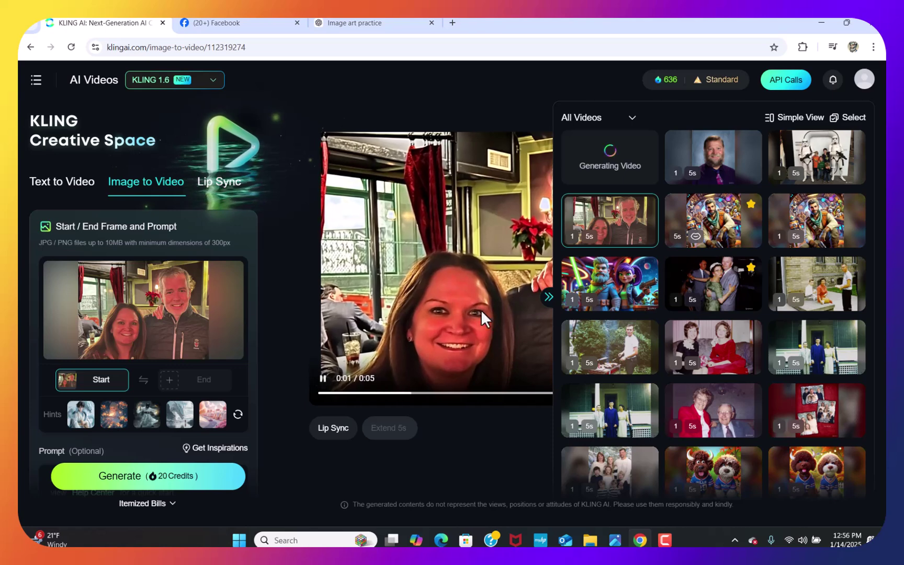
pyautogui.click(157, 504)
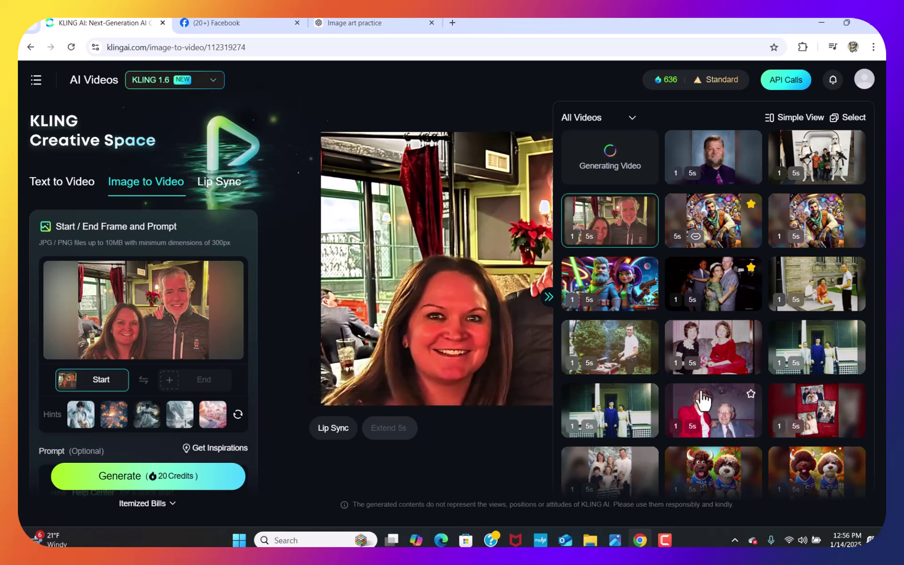
pyautogui.click(626, 430)
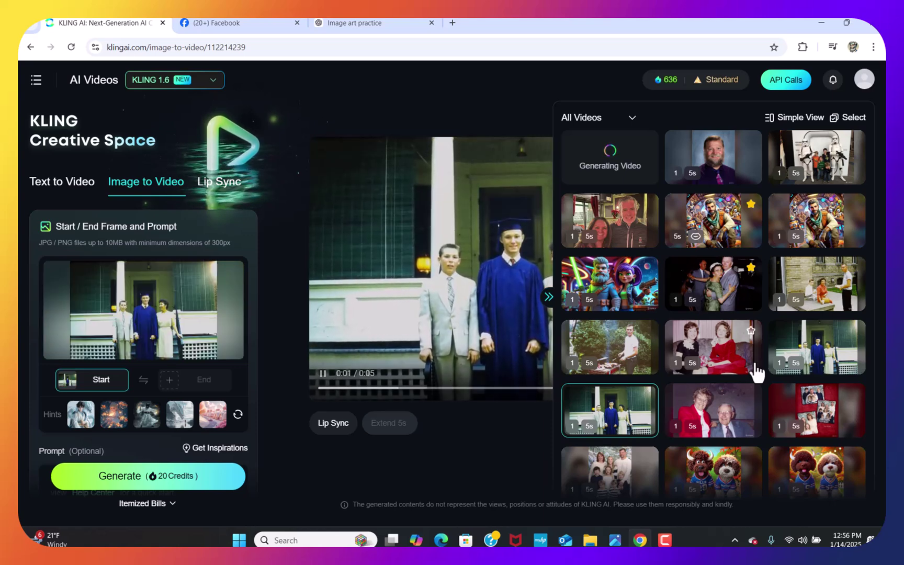
pyautogui.click(779, 361)
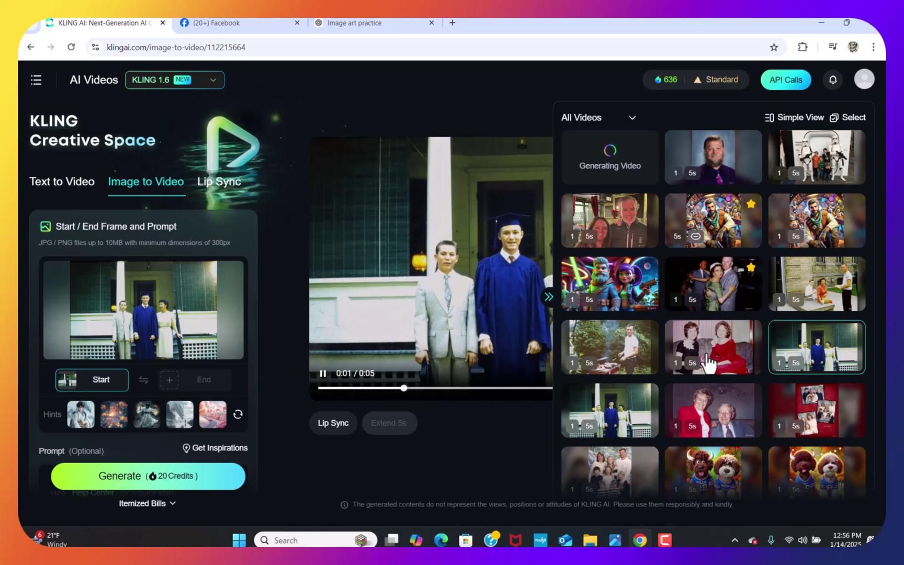
pyautogui.click(722, 288)
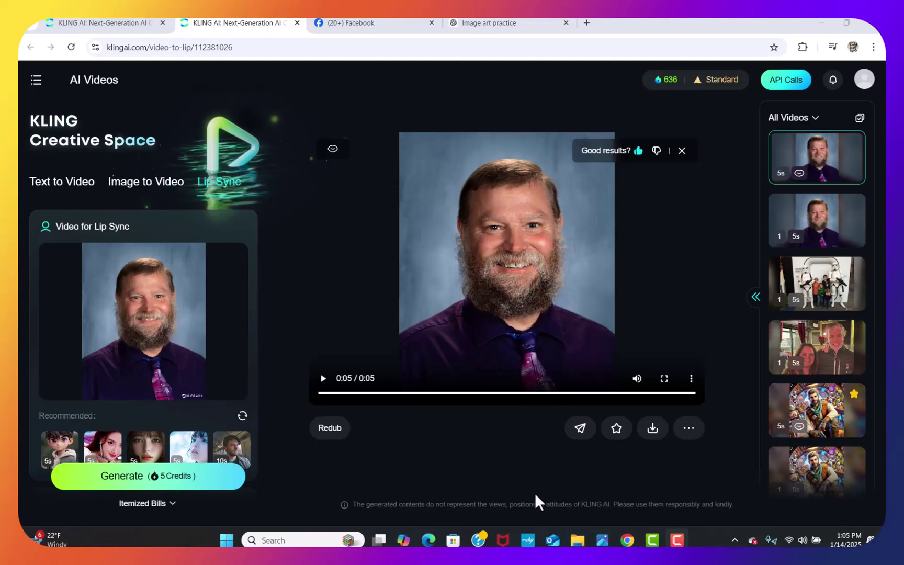
pyautogui.click(323, 379)
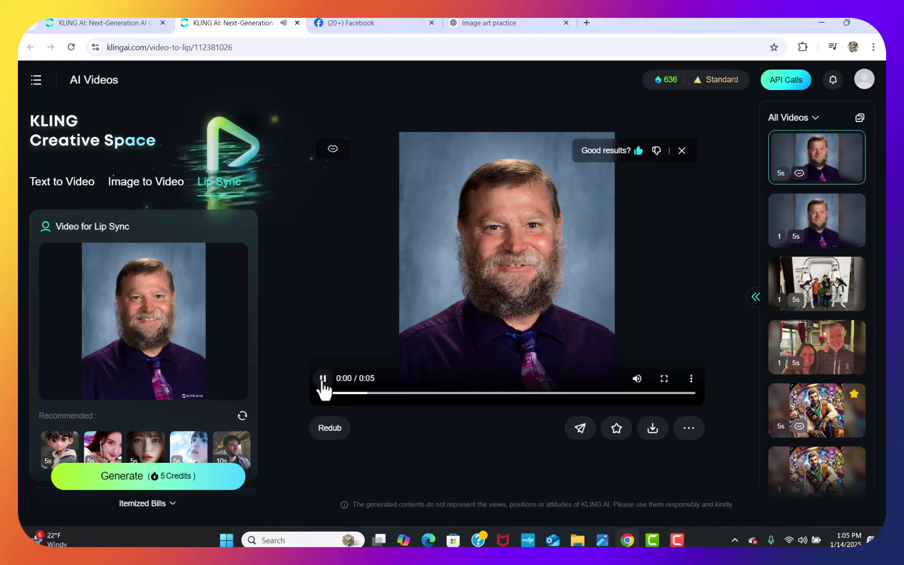